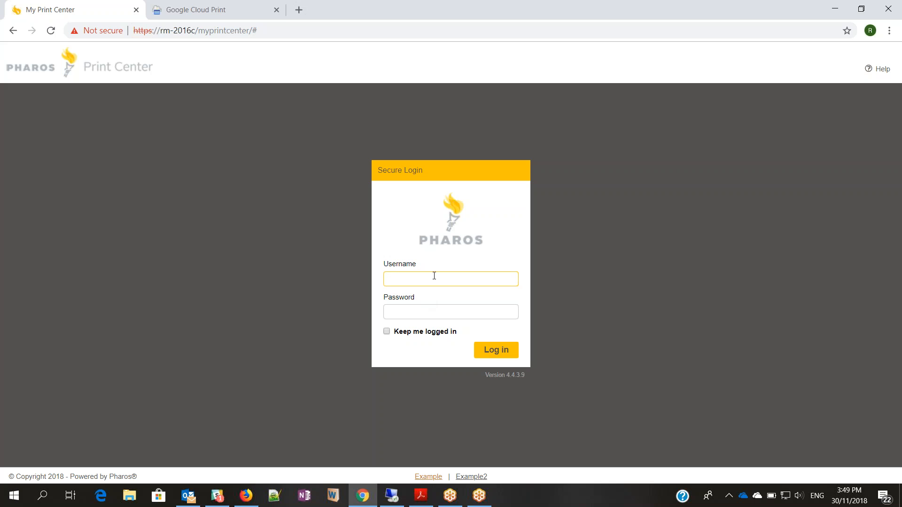
- Log in to Print Center as admin and go to Admin > Google Cloud Print
type("pha")
type("haros")
key("Return")
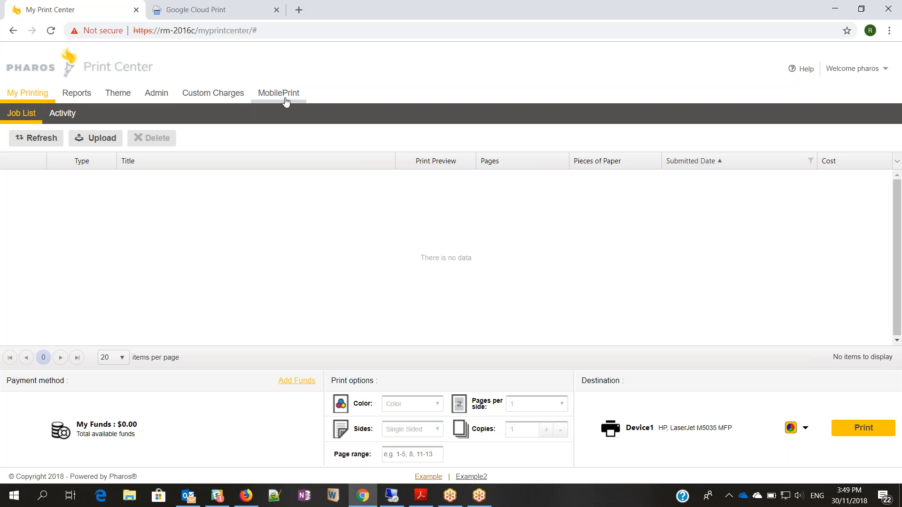
left_click(157, 97)
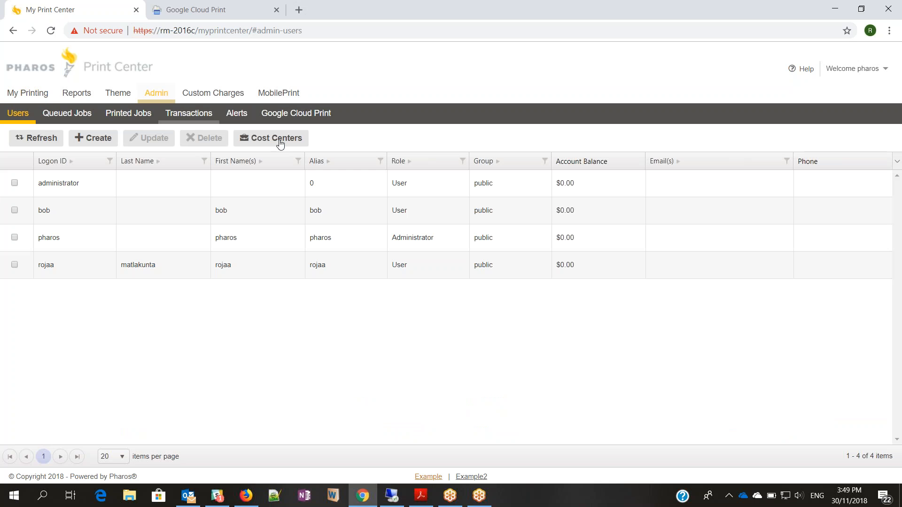
left_click(295, 116)
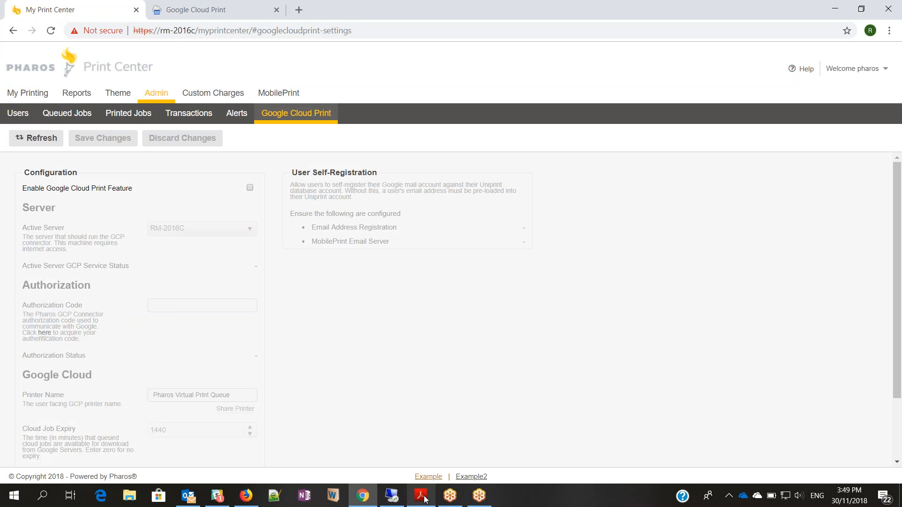
- Bring up the TechNote PDF guide, showing its Step 1 instructions, alongside Print Center
mouse_move(424, 499)
left_click(420, 448)
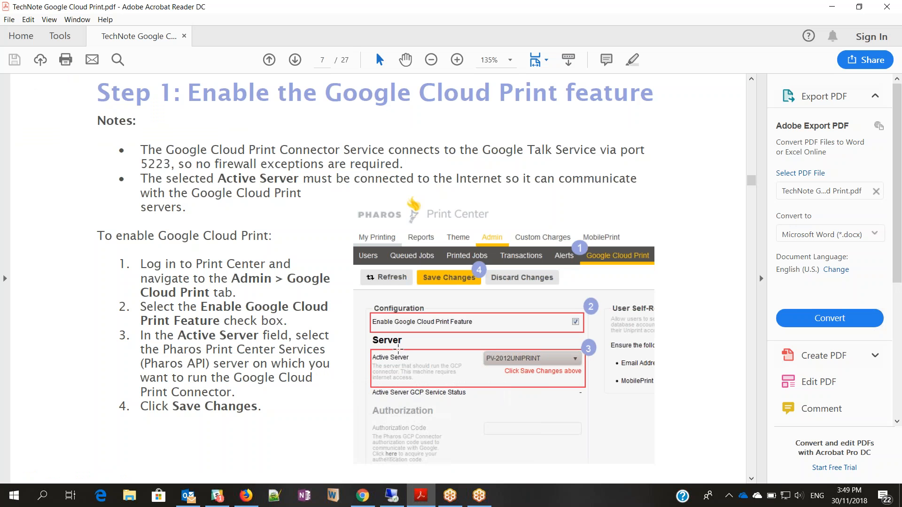
left_click(365, 496)
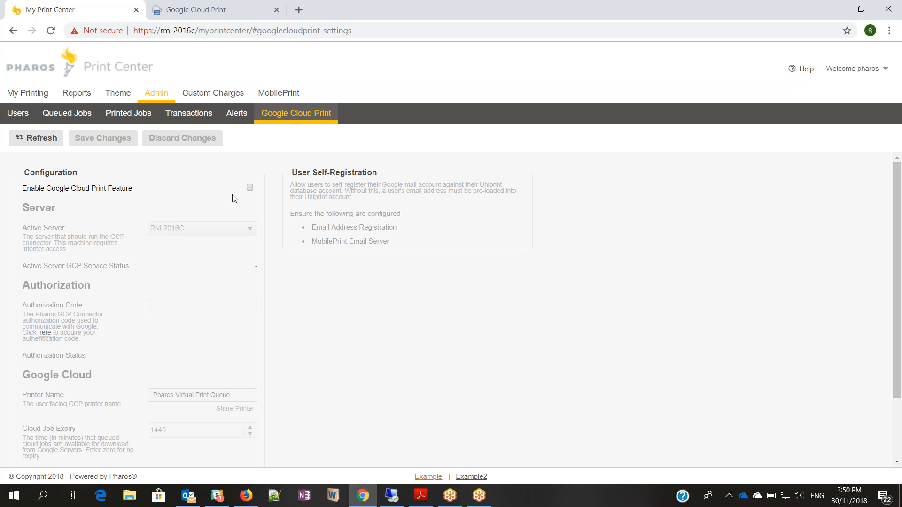
- Enable Google Cloud Print with RM-2016C as active server, save, and acknowledge the connector warning
left_click(251, 190)
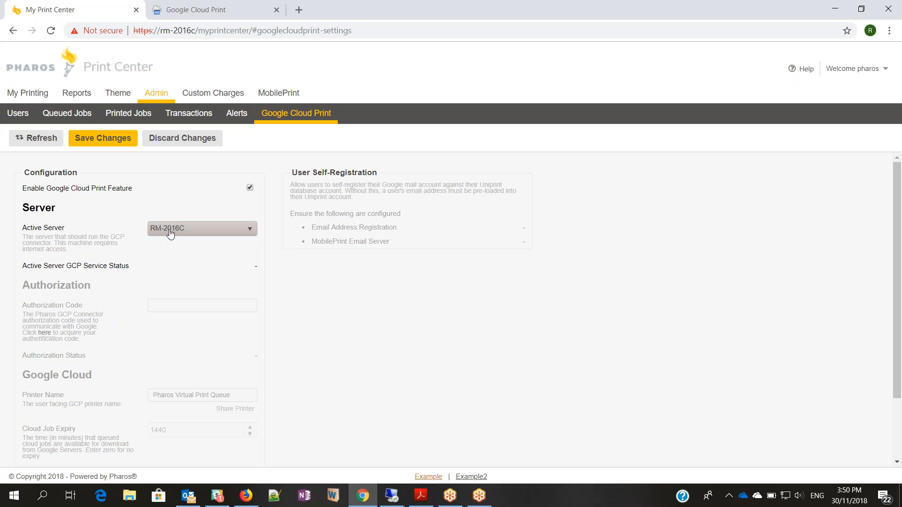
left_click(120, 137)
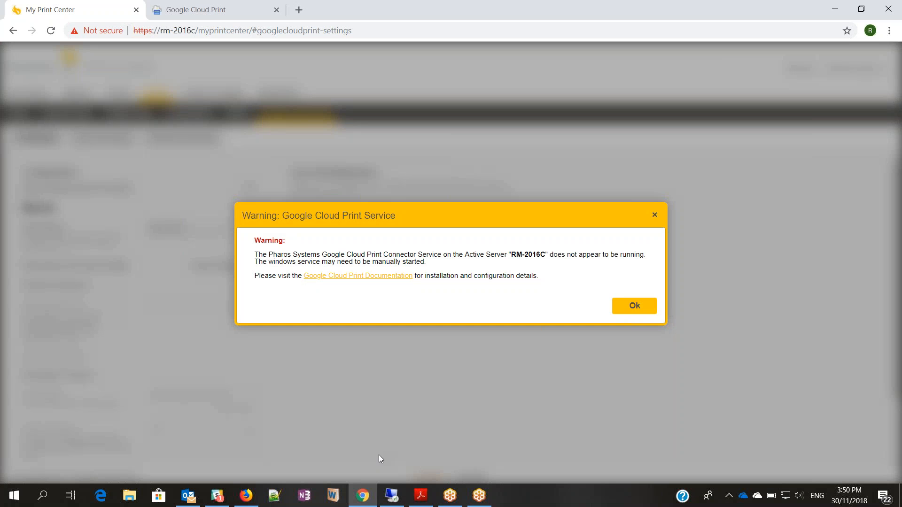
left_click(641, 306)
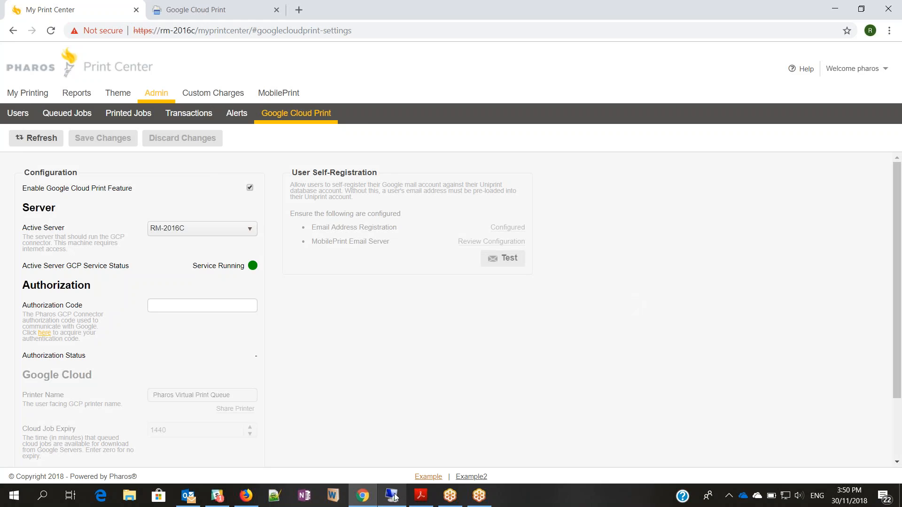
left_click(392, 496)
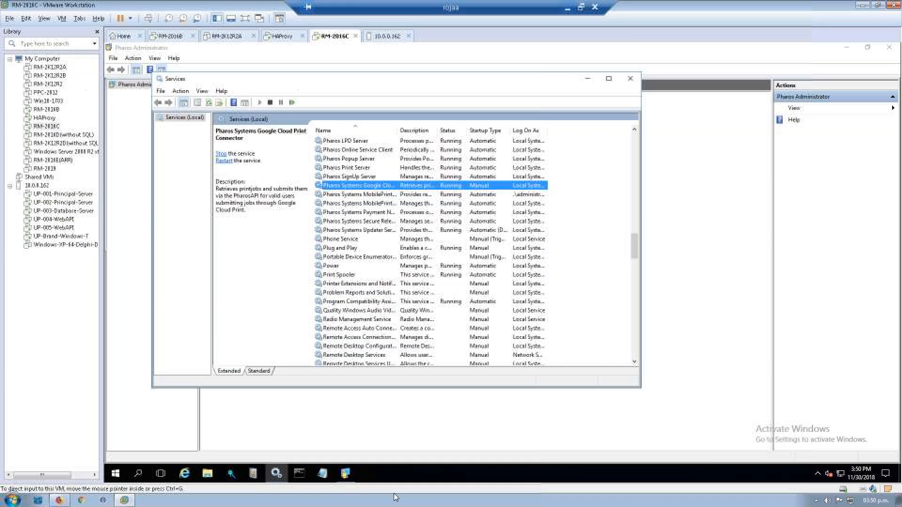
- Check the Pharos Systems Google Cloud Print Connector service, then minimize the VMware window
right_click(351, 189)
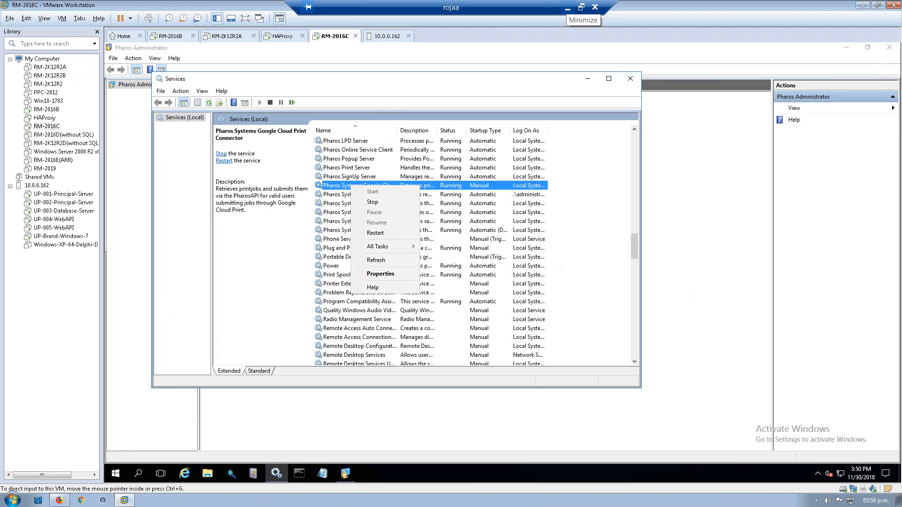
left_click(567, 8)
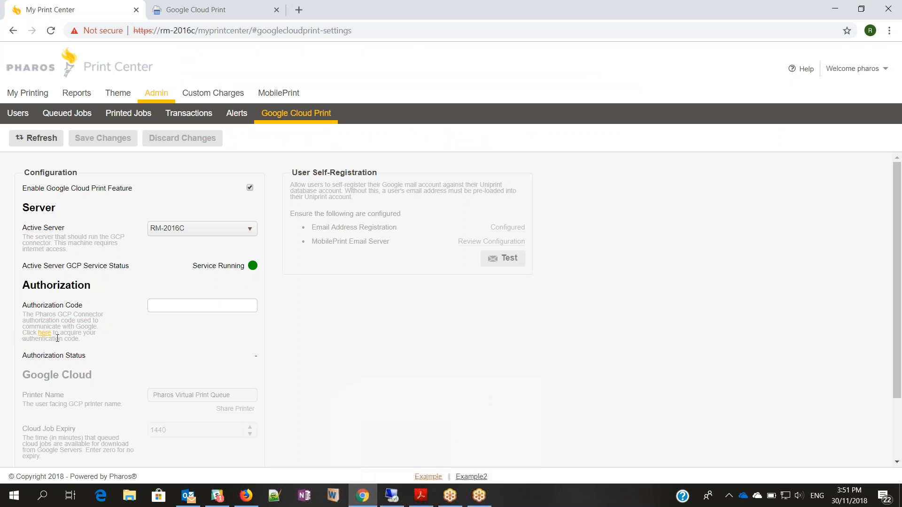
- Request a Google authorization code from the Authorization Code link and confirm the prompt
left_click(44, 333)
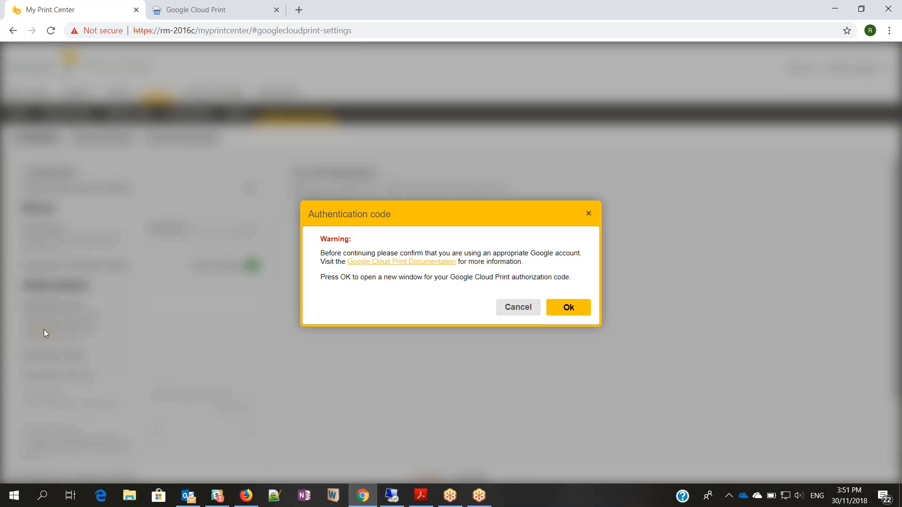
left_click(568, 310)
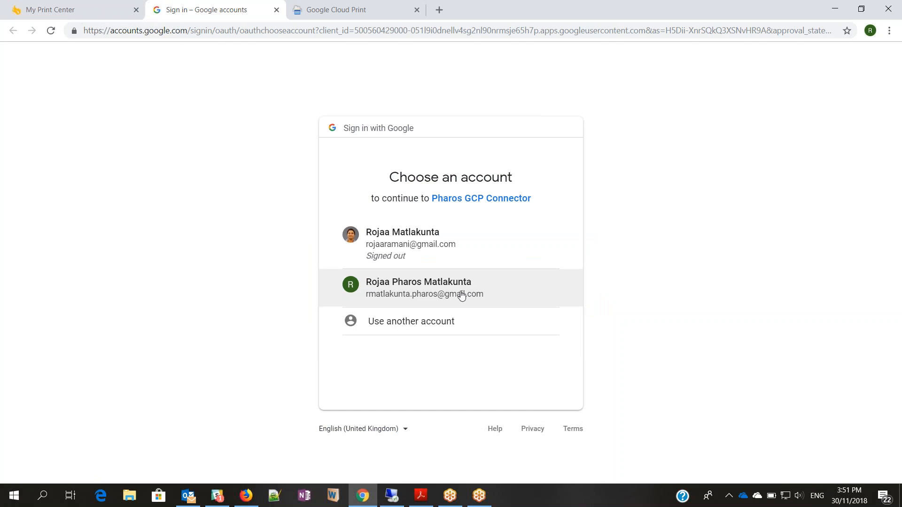
- Sign in with the Pharos Google account, allow the GCP Connector, and copy the issued code
left_click(461, 295)
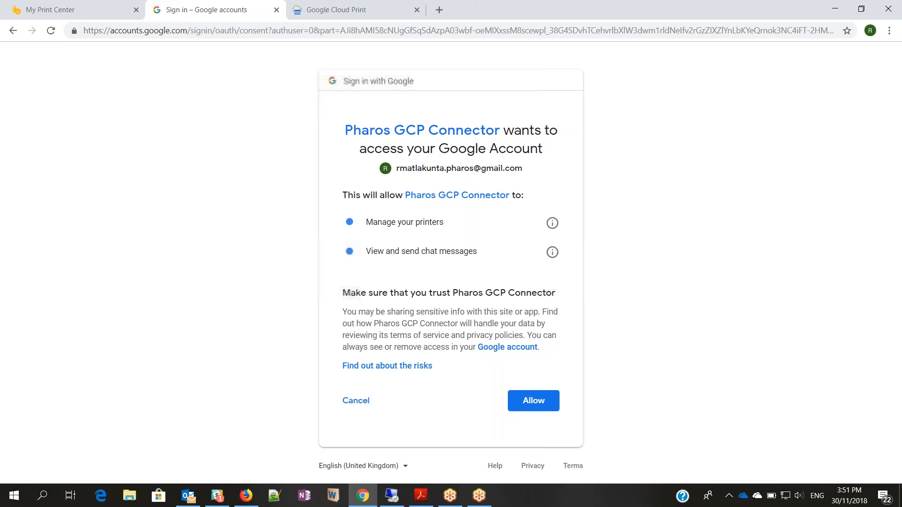
left_click(534, 401)
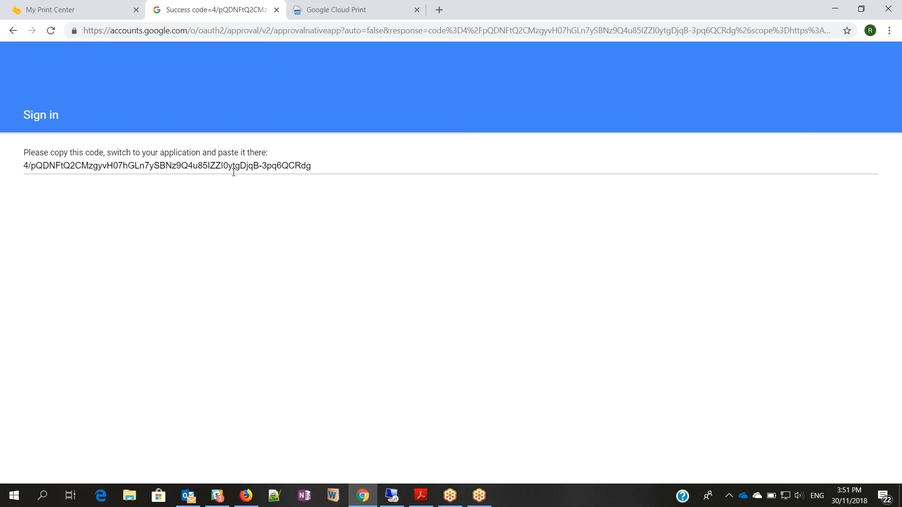
left_click(234, 173)
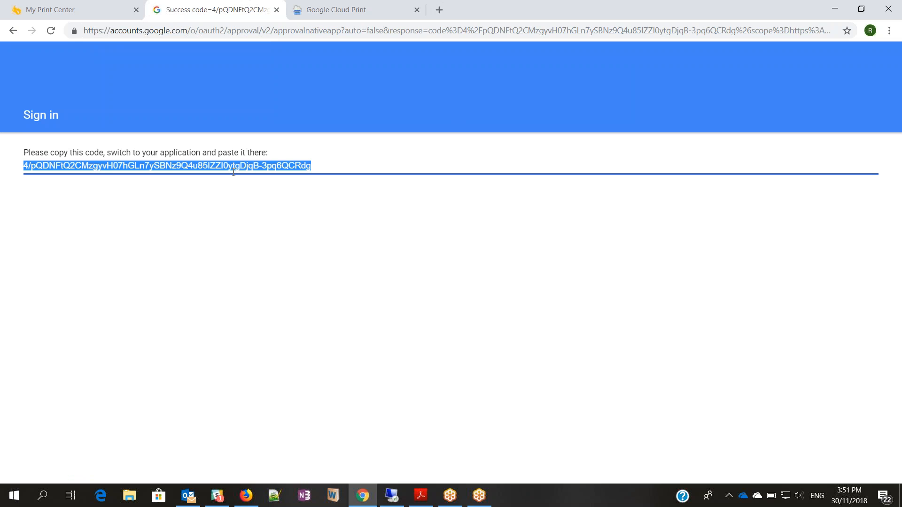
left_click(66, 10)
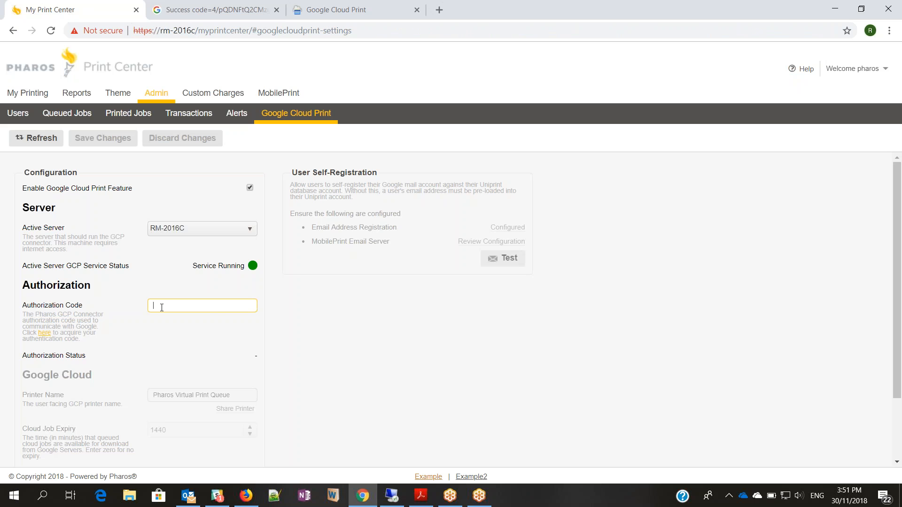
- Paste and save the authorization code, confirming Valid Authentication and status Connected - Idle
key("ctrl+v")
left_click(203, 323)
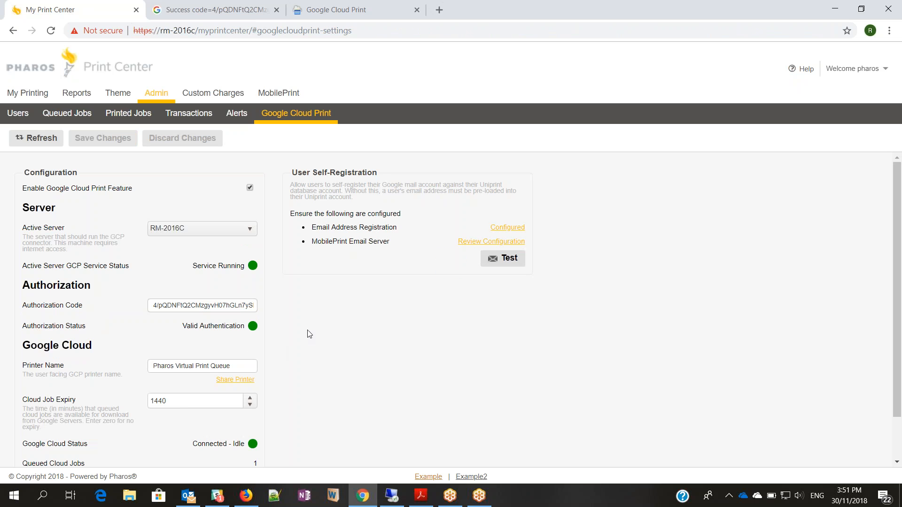
scroll(311, 268, "down", 2)
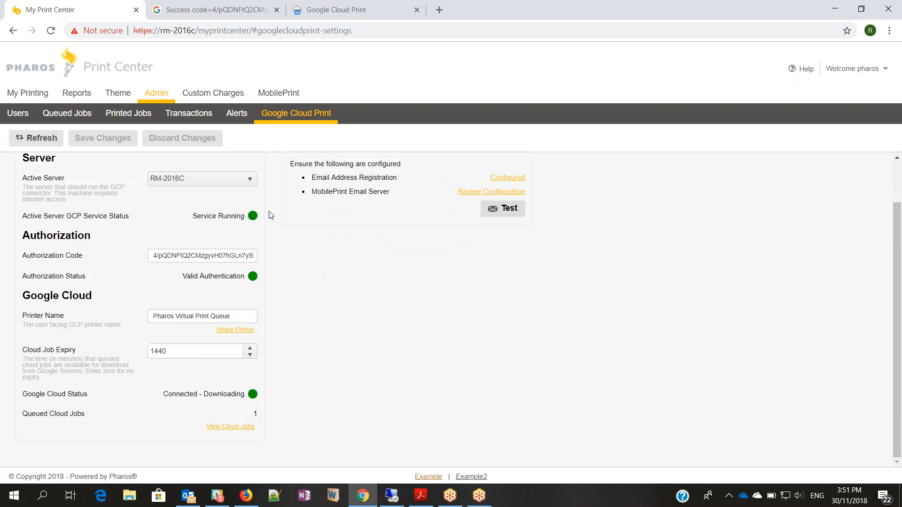
scroll(251, 214, "up", 2)
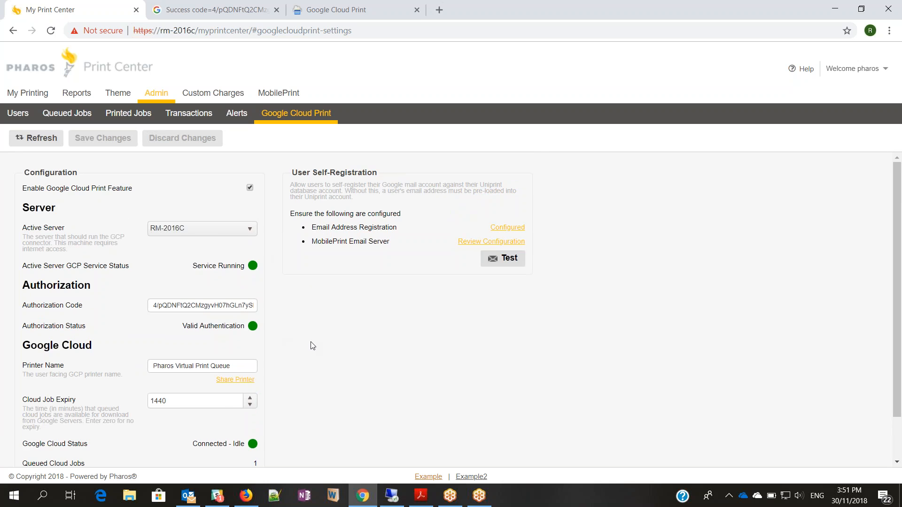
scroll(312, 345, "down", 2)
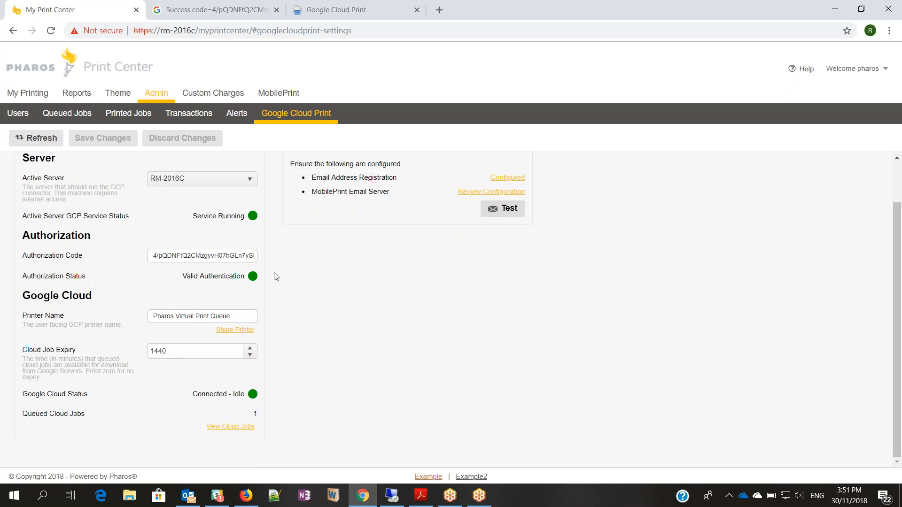
- Share Pharos Virtual Print Queue with a second account's e-mail address, granting Can print access
left_click(229, 330)
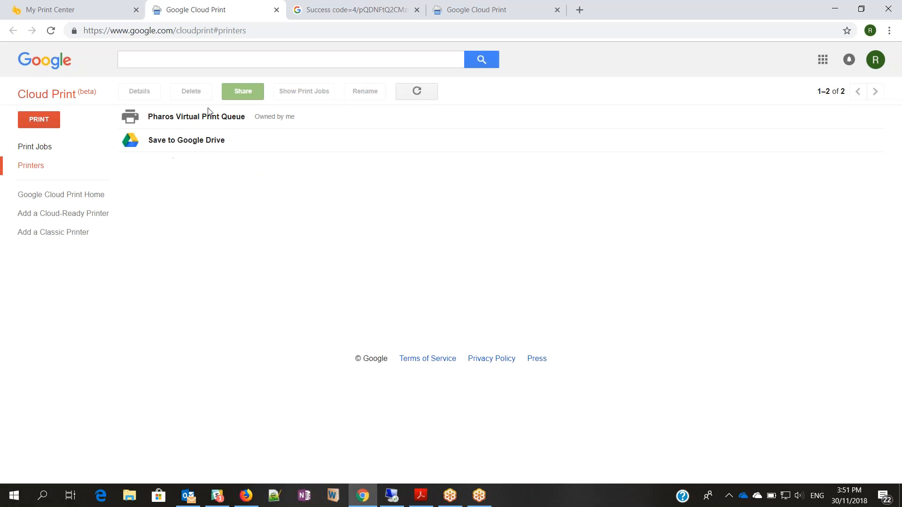
left_click(177, 117)
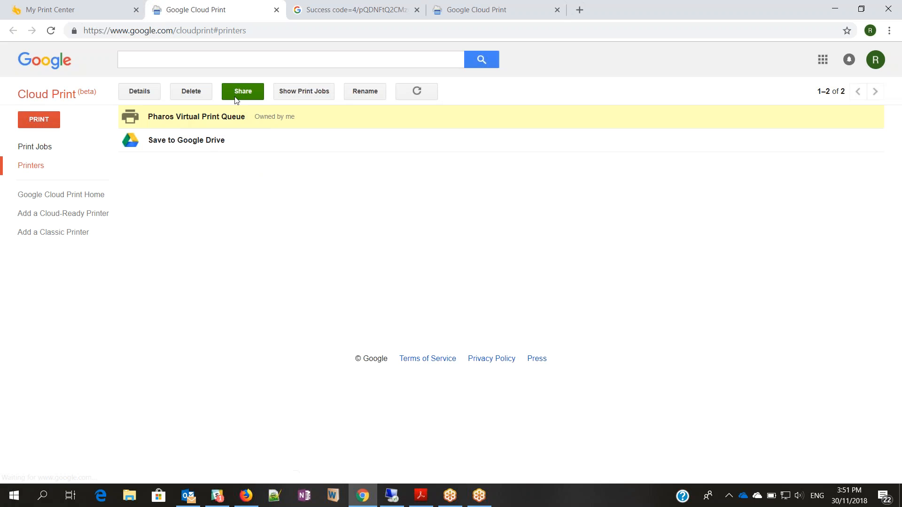
left_click(239, 94)
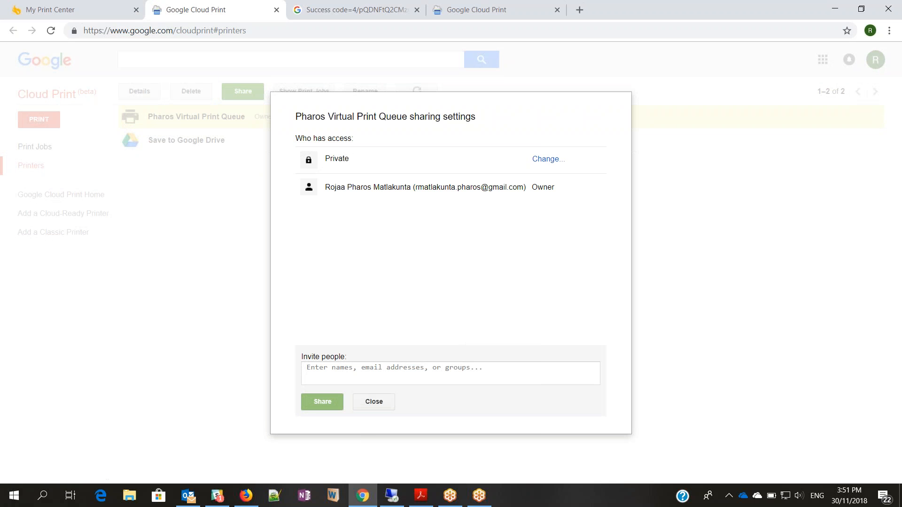
left_click(364, 375)
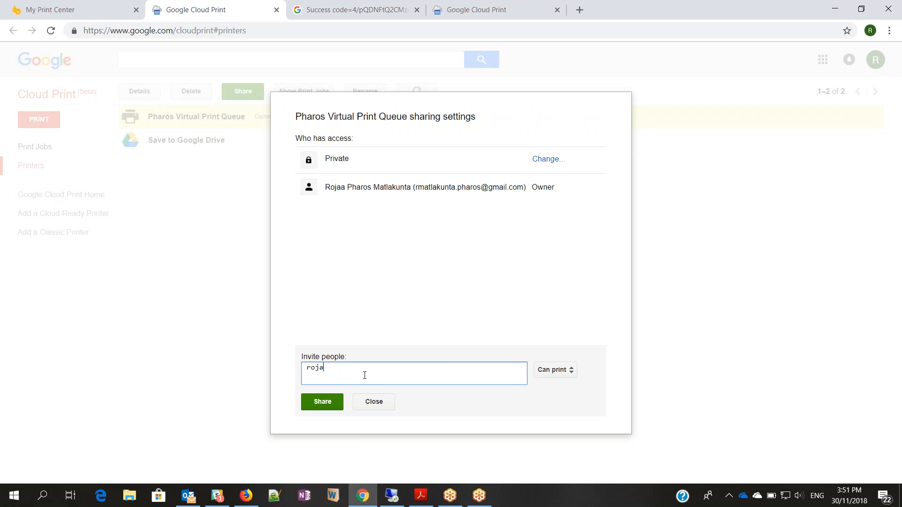
left_click(320, 402)
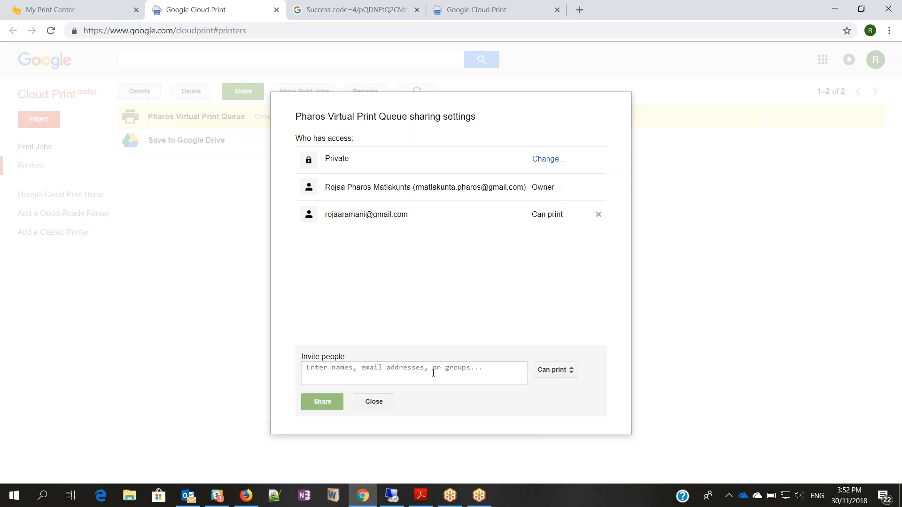
left_click(374, 402)
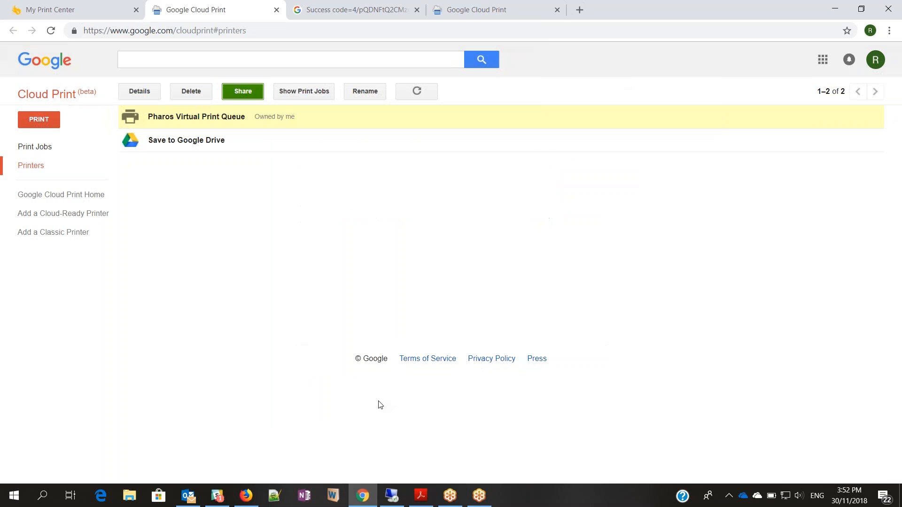
left_click(416, 10)
- Send a MobilePrint test email from Print Email Settings and confirm 'Test passed successfully'
left_click(416, 10)
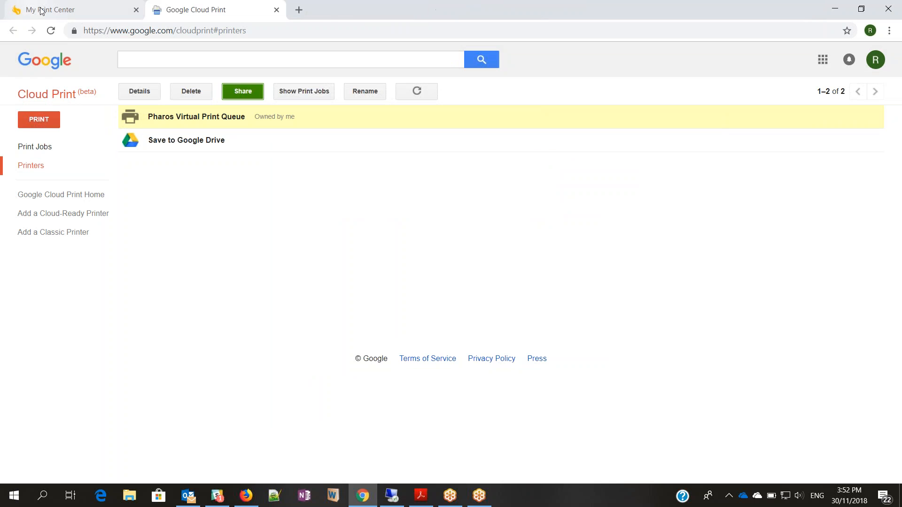
left_click(43, 10)
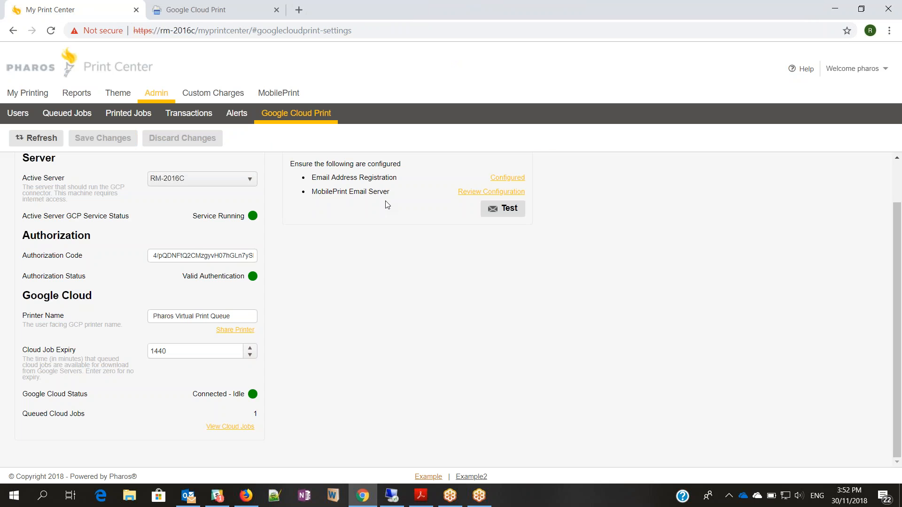
left_click(468, 193)
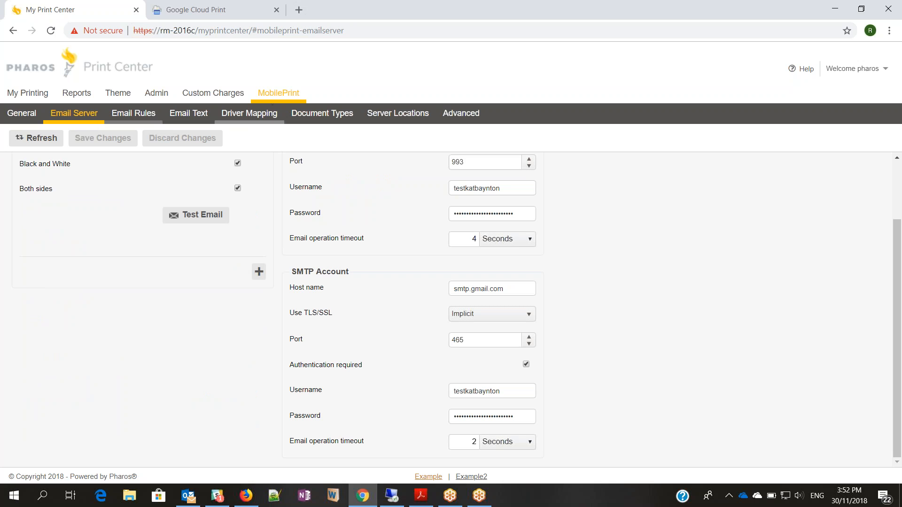
scroll(862, 338, "up", 2)
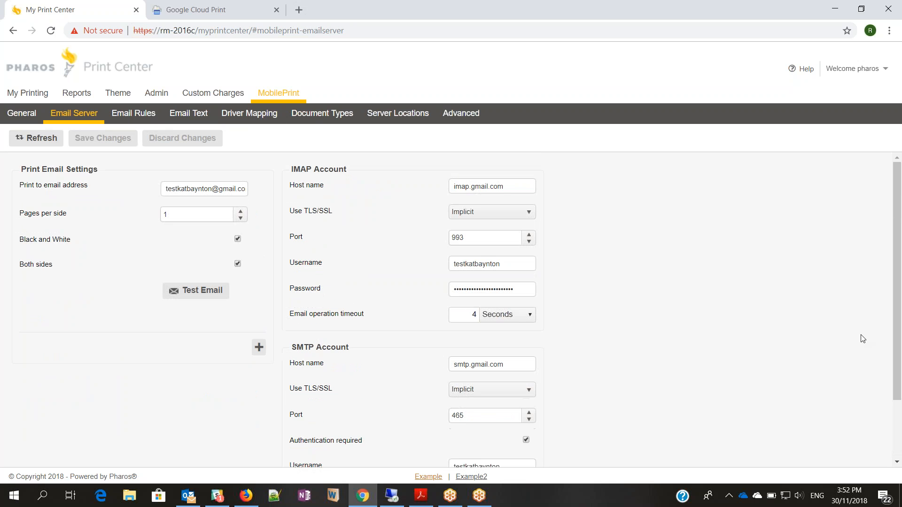
left_click(197, 291)
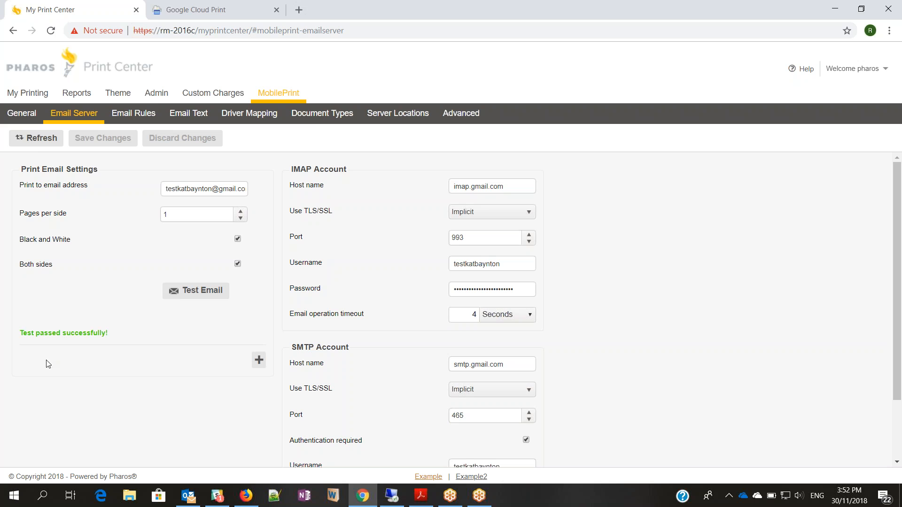
left_click(157, 94)
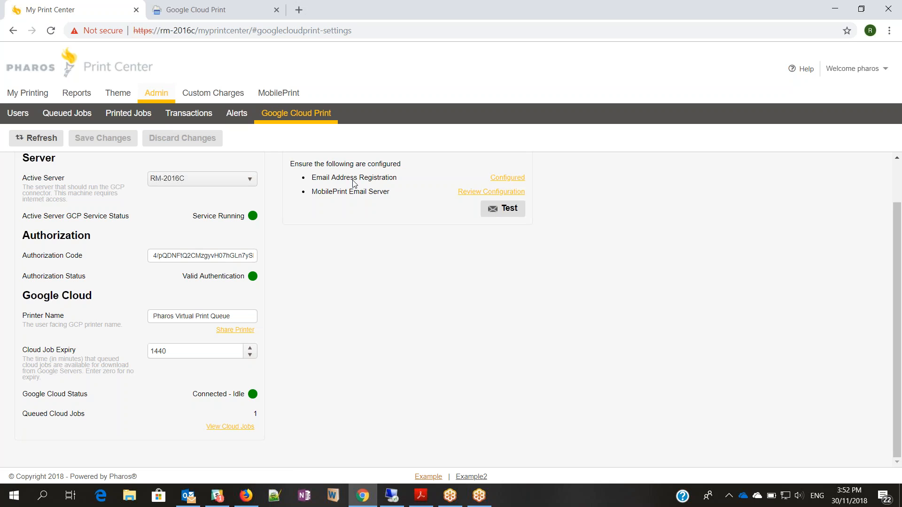
left_click(512, 179)
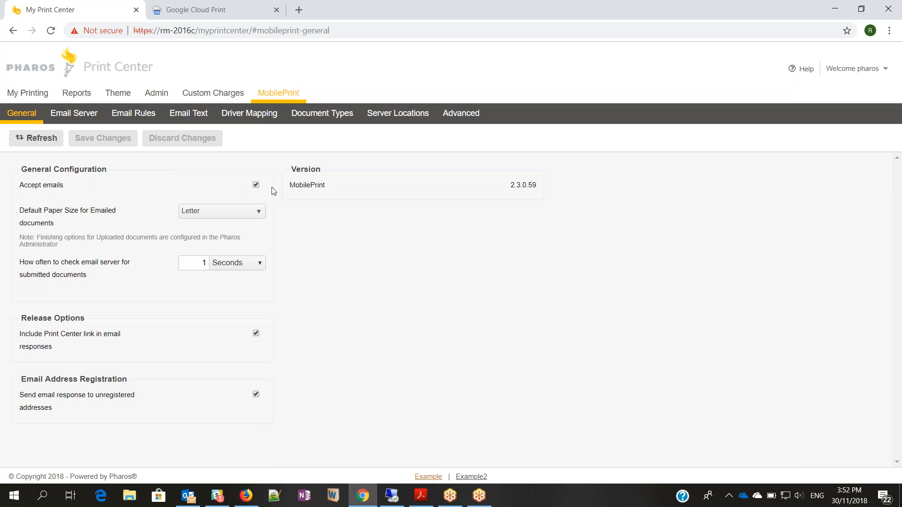
left_click(151, 94)
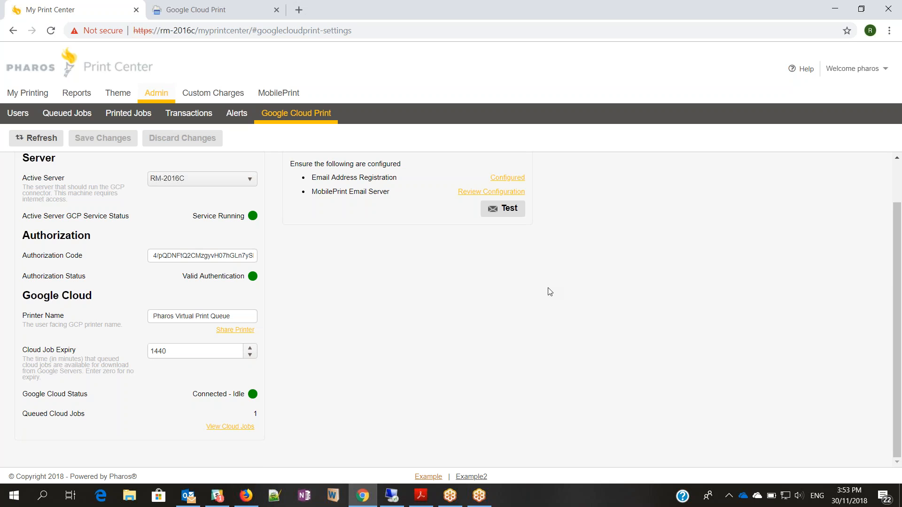
- View the Google Cloud Print share email in Gmail, then open Data_Mining_another in Docs
left_click(246, 497)
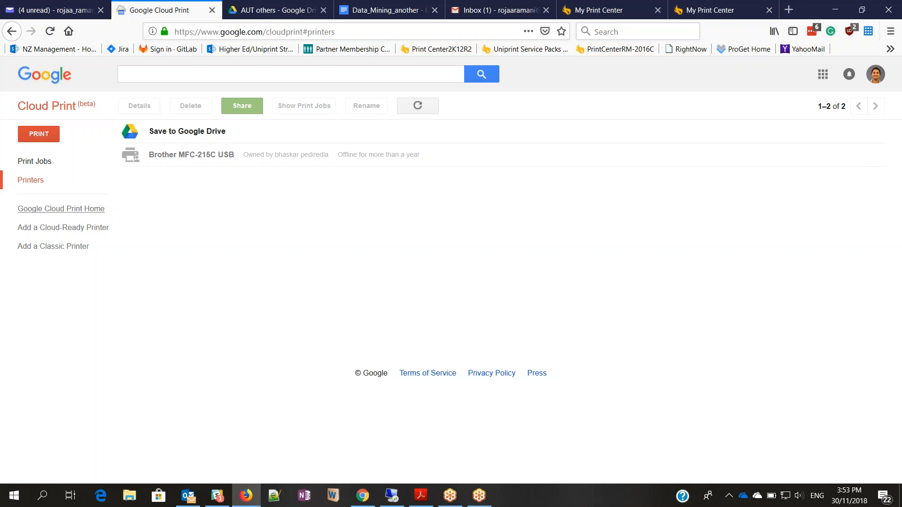
left_click(493, 10)
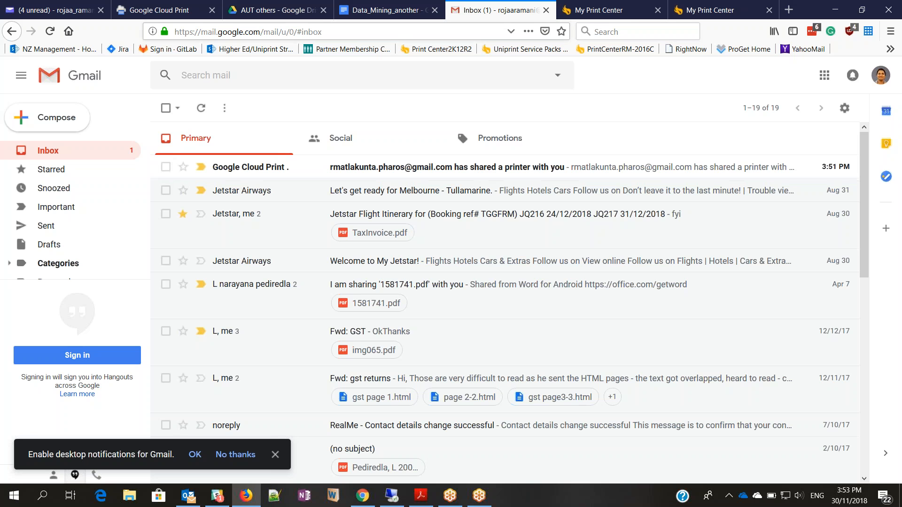
left_click(376, 11)
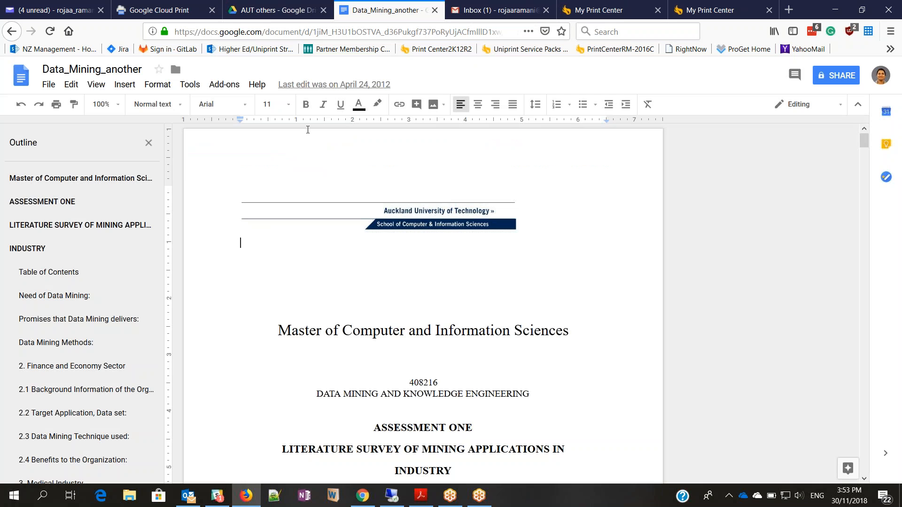
- Accept the shared printer and print Data_Mining_another to Pharos Virtual Print Queue
left_click(58, 105)
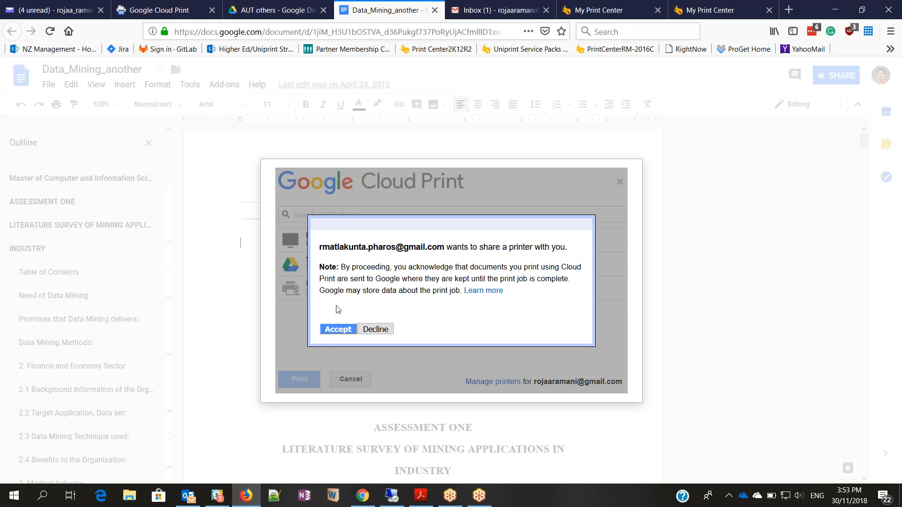
left_click(336, 327)
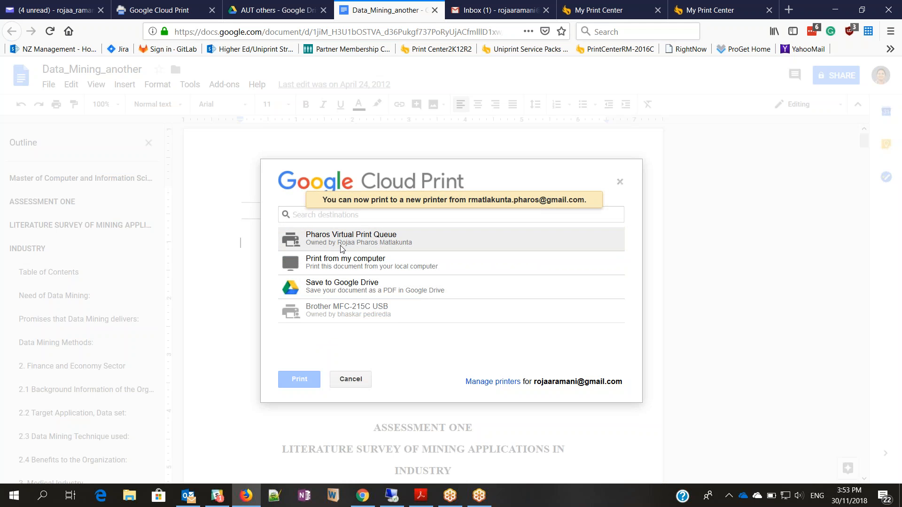
left_click(375, 244)
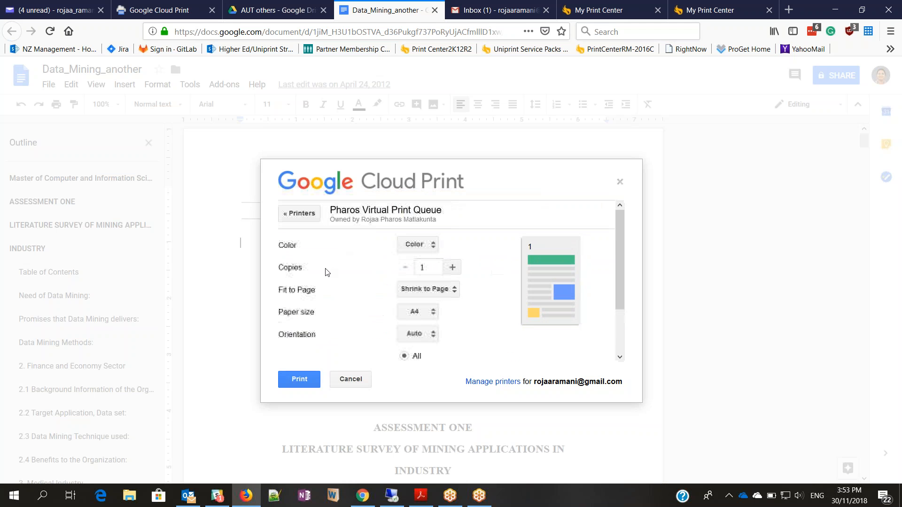
left_click(300, 382)
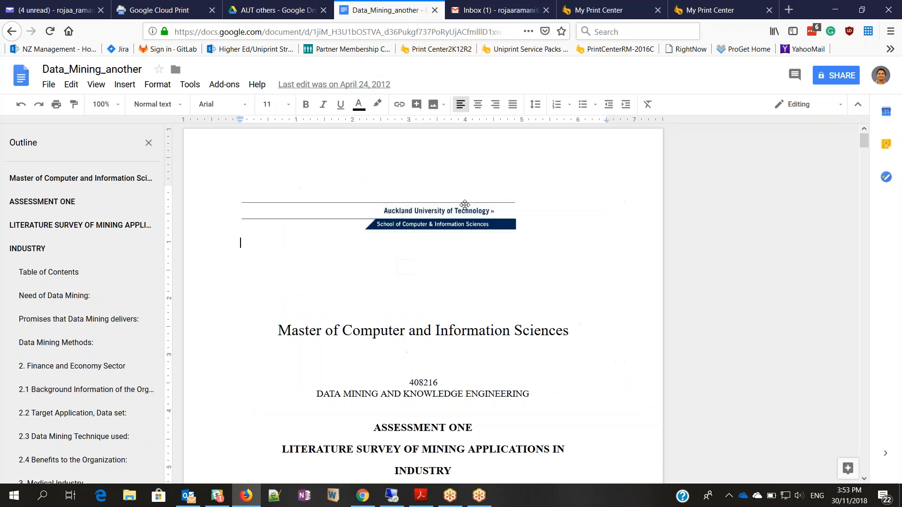
left_click(472, 13)
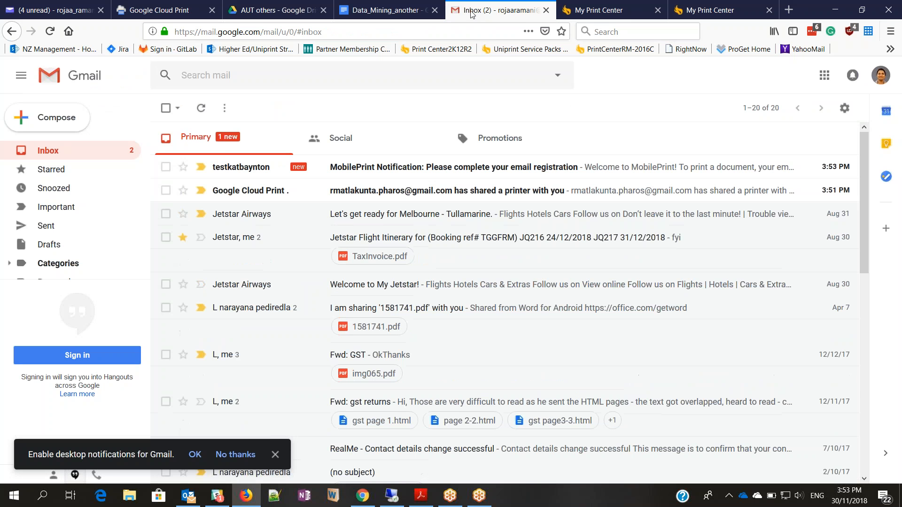
- Open Gmail's MobilePrint Notification email and follow its registration link to the Pharos login page
left_click(453, 172)
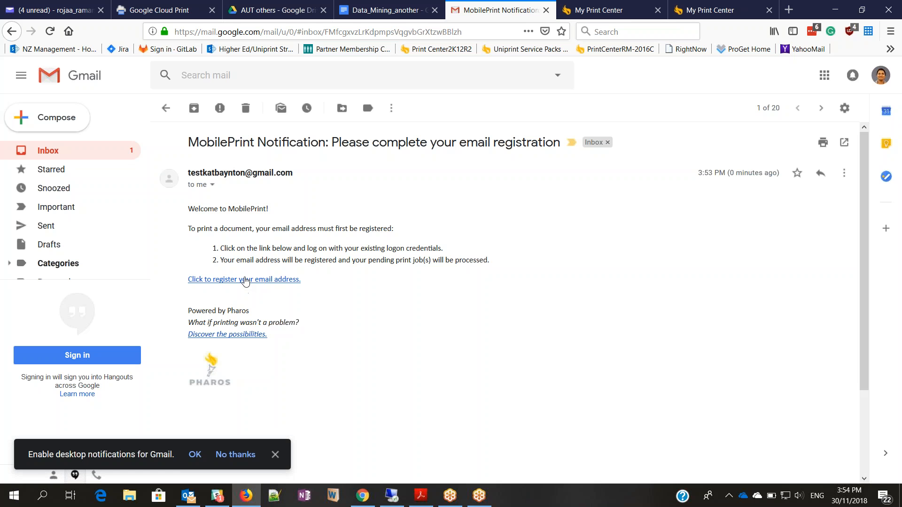
left_click(244, 280)
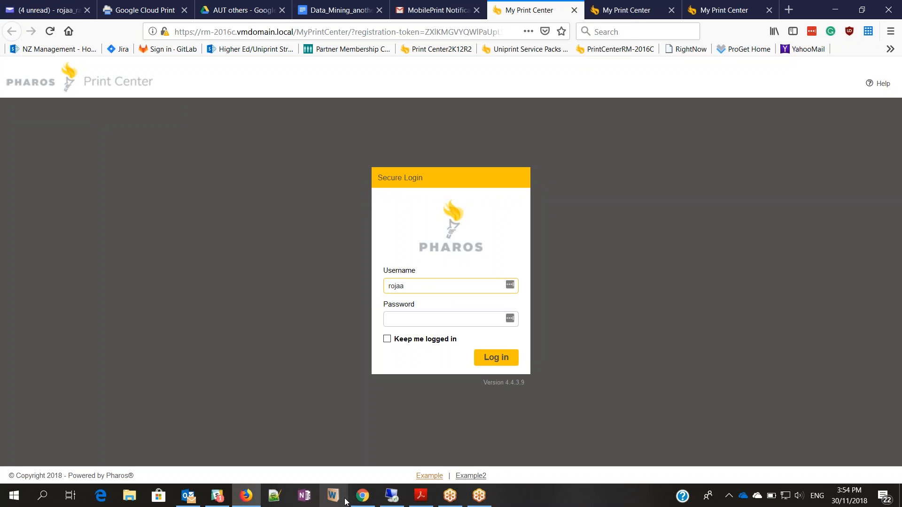
left_click(360, 500)
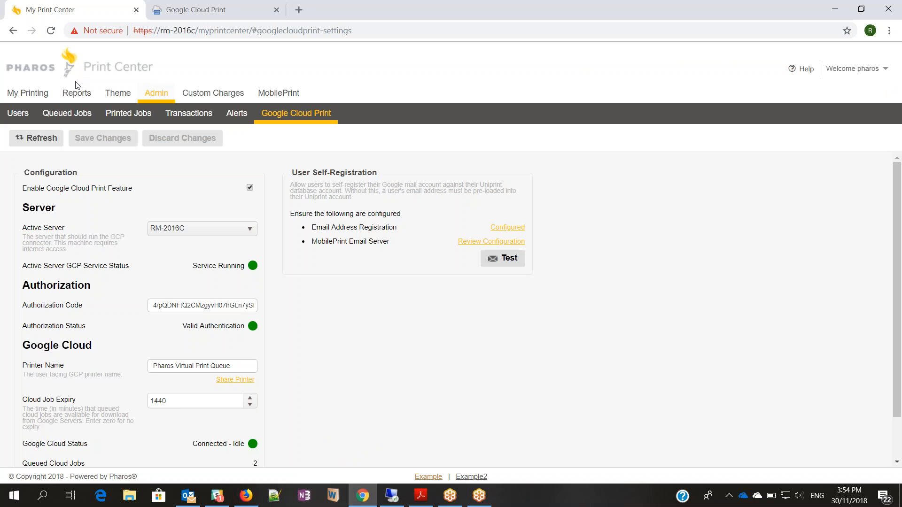
left_click(25, 109)
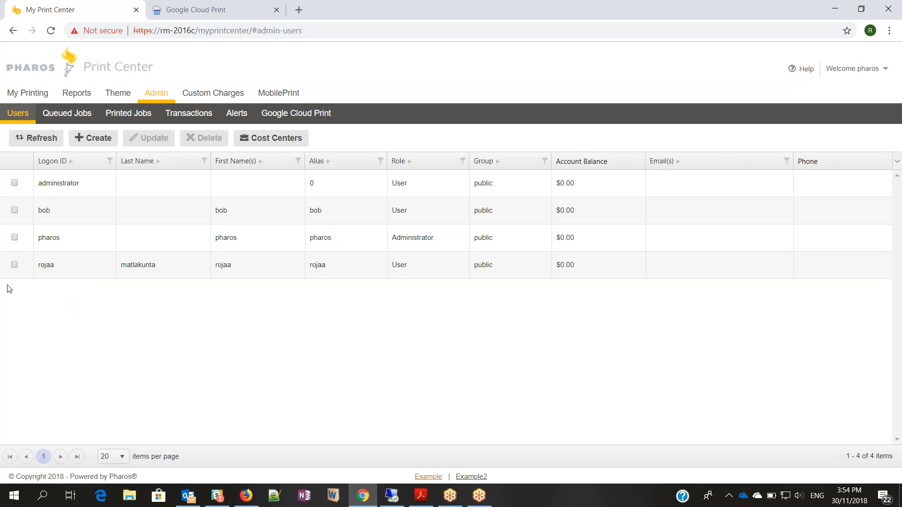
left_click(14, 265)
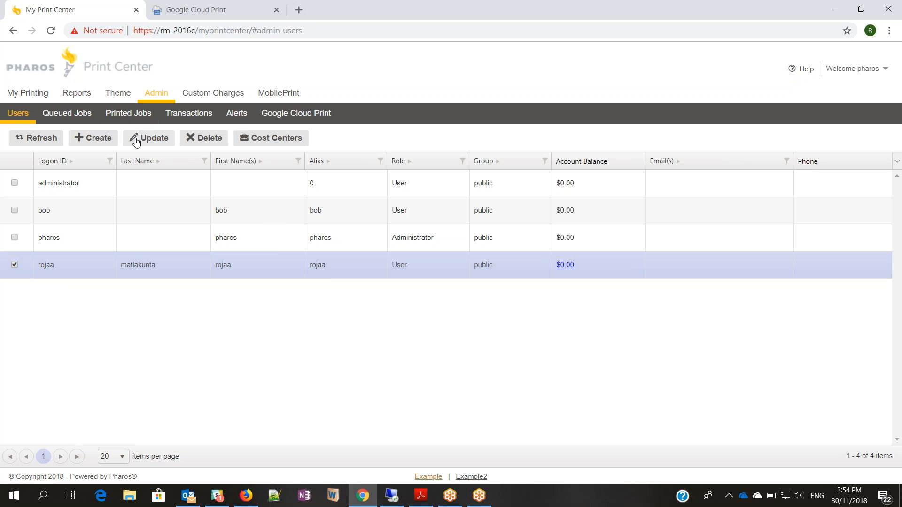
left_click(137, 138)
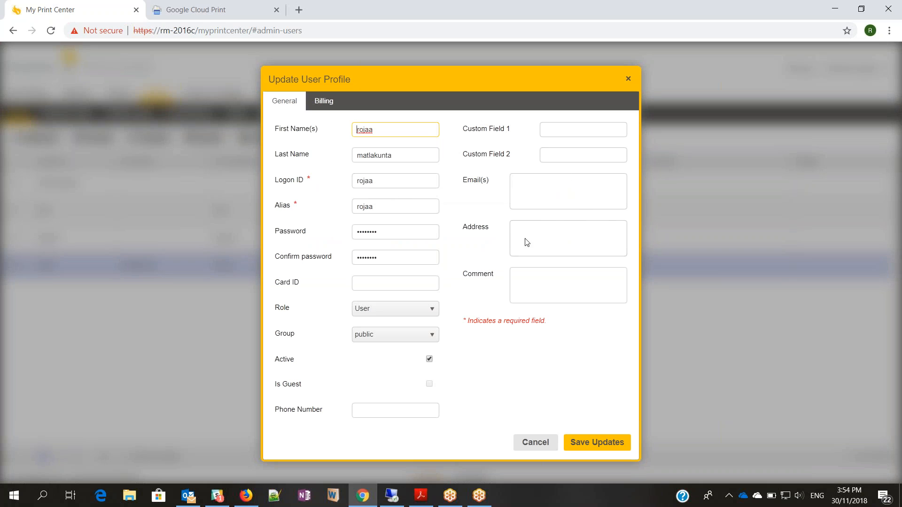
left_click(535, 443)
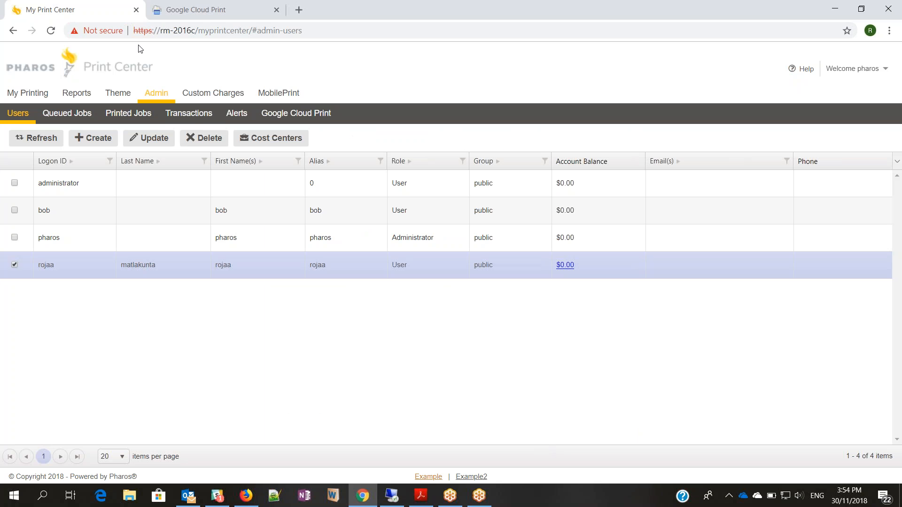
left_click(251, 503)
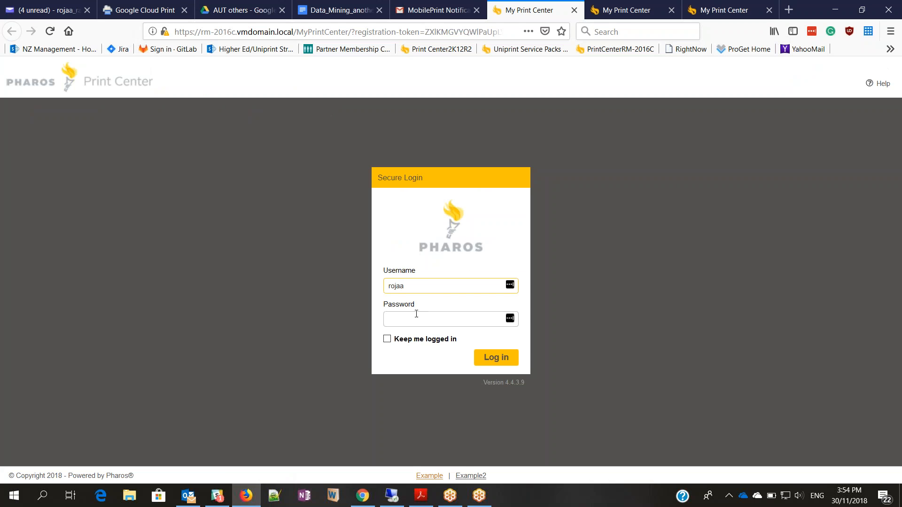
- Log in with the account password and acknowledge the Account Email Activation confirmation
left_click(484, 363)
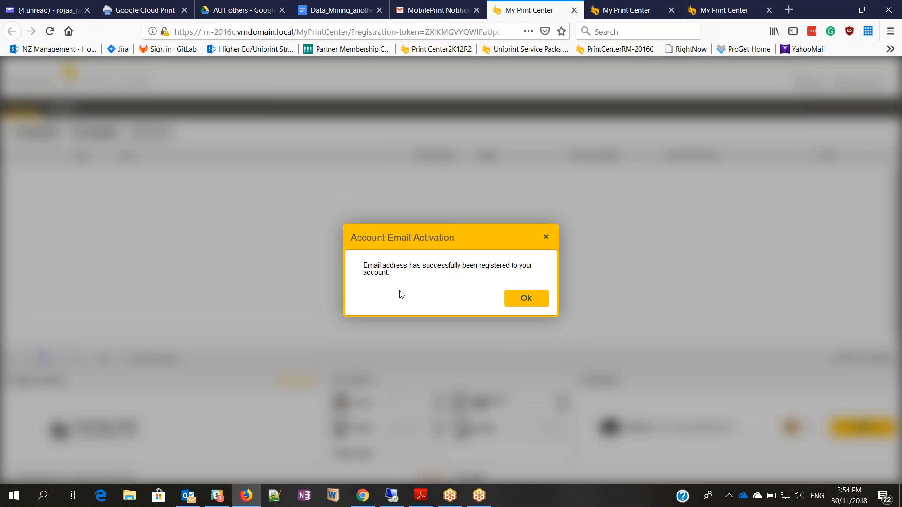
left_click(526, 300)
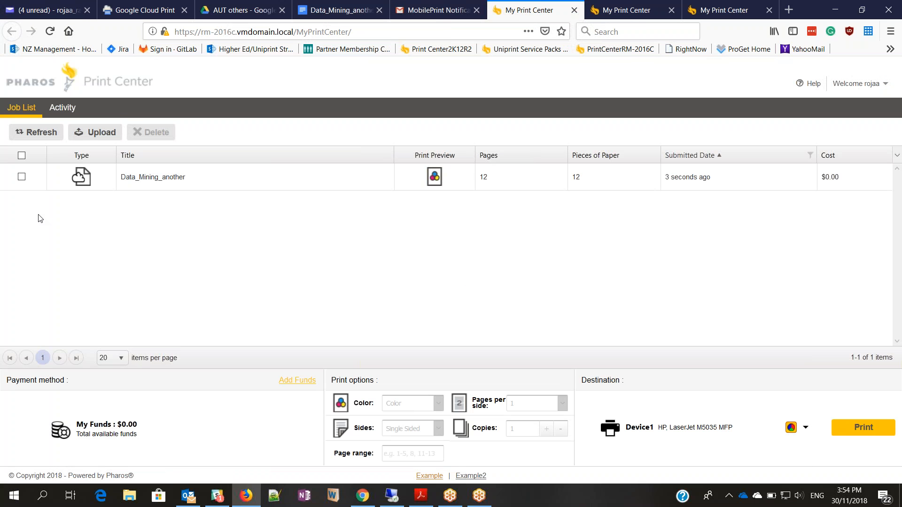
- Select all jobs and release Data_Mining_another to Device1, confirming the $0.00 payment
left_click(21, 156)
left_click(863, 427)
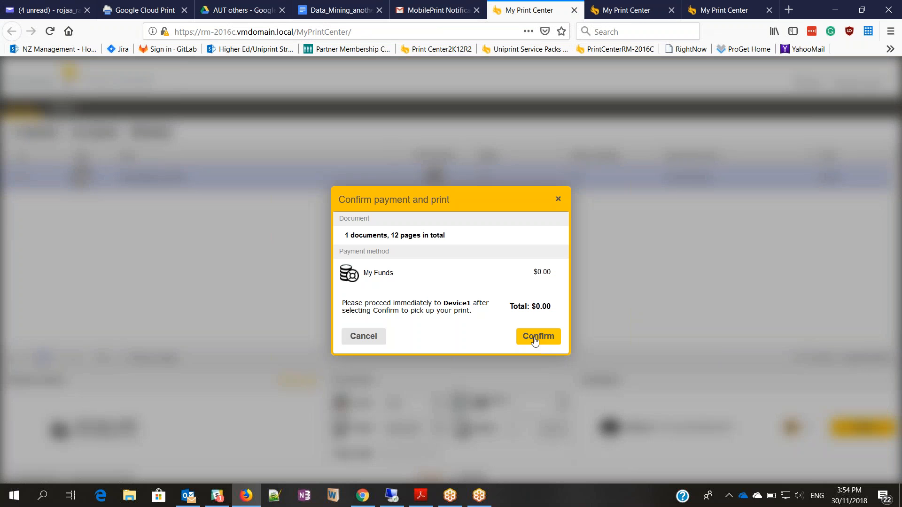
left_click(534, 337)
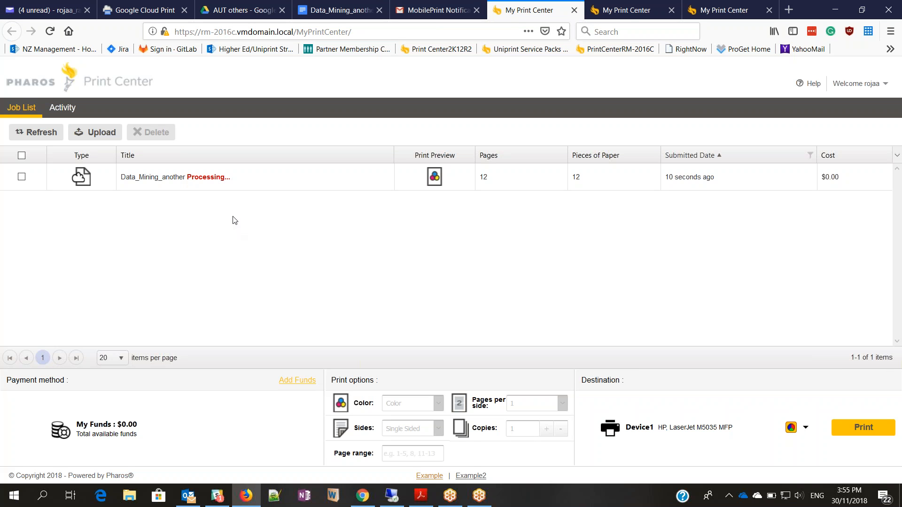
left_click(366, 502)
- Review the MobilePrint Email Text templates, then check the emptied job list and print activity history
left_click(276, 99)
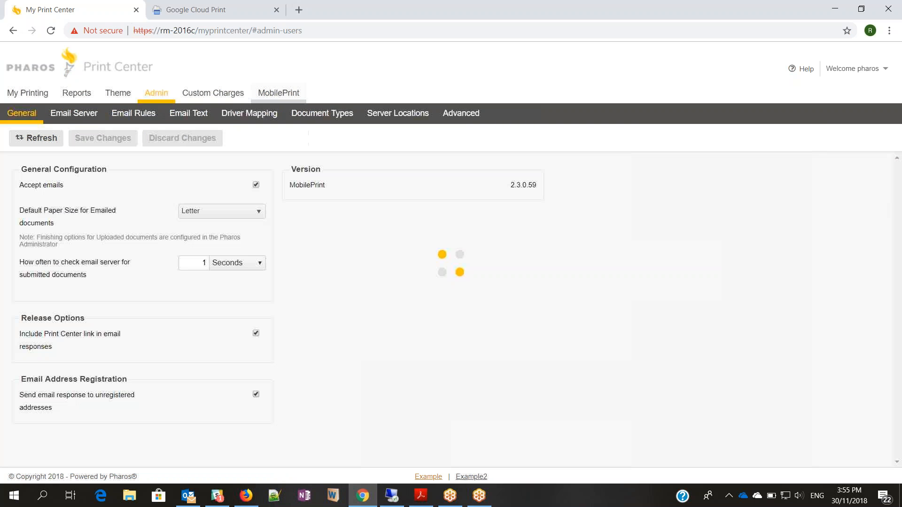
left_click(188, 113)
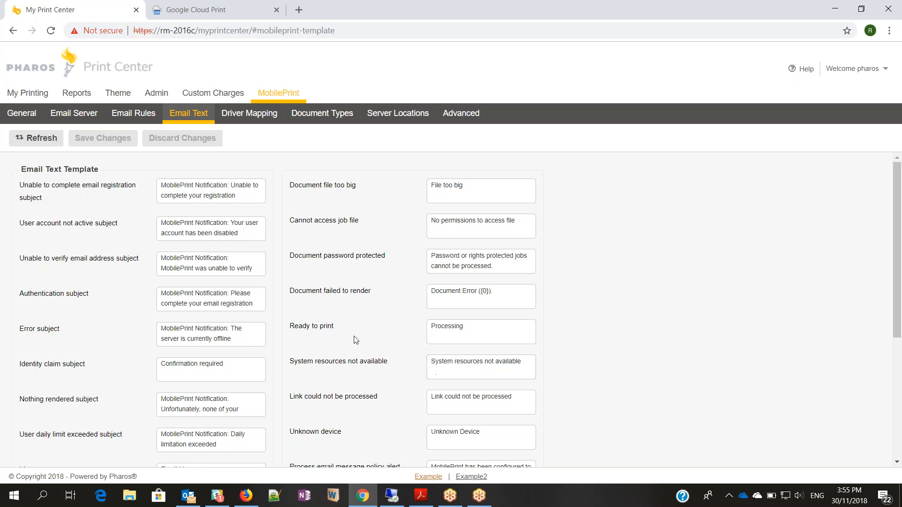
scroll(368, 338, "down", 5)
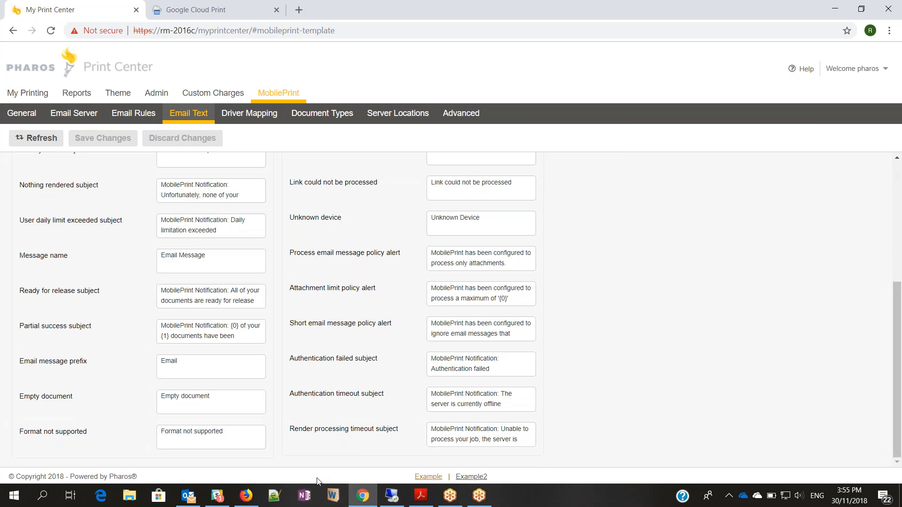
left_click(251, 502)
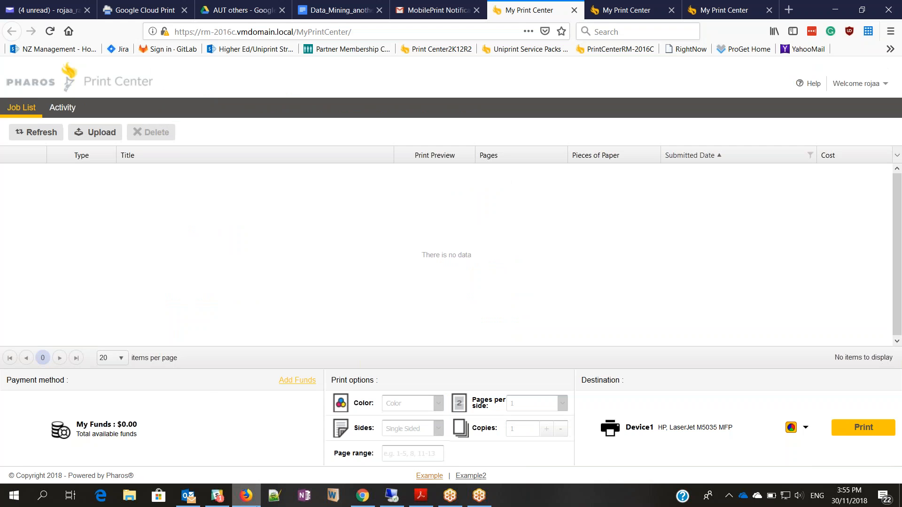
left_click(61, 110)
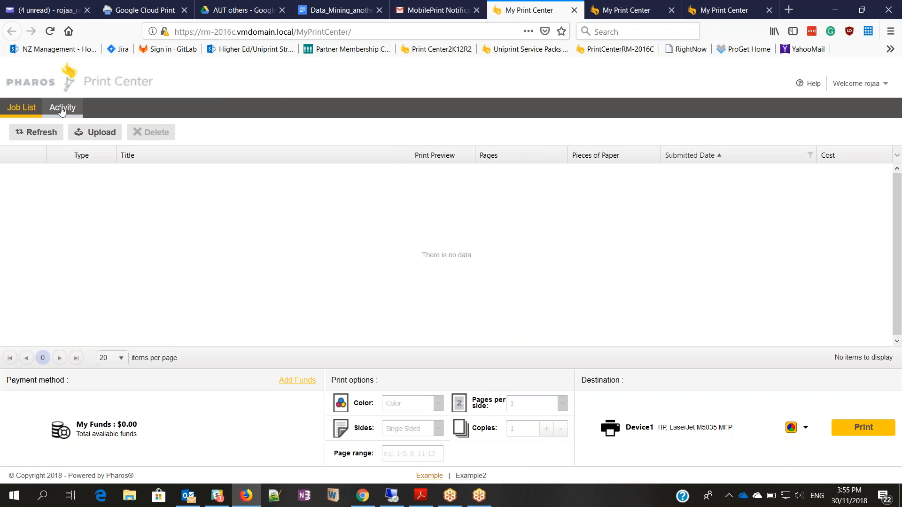